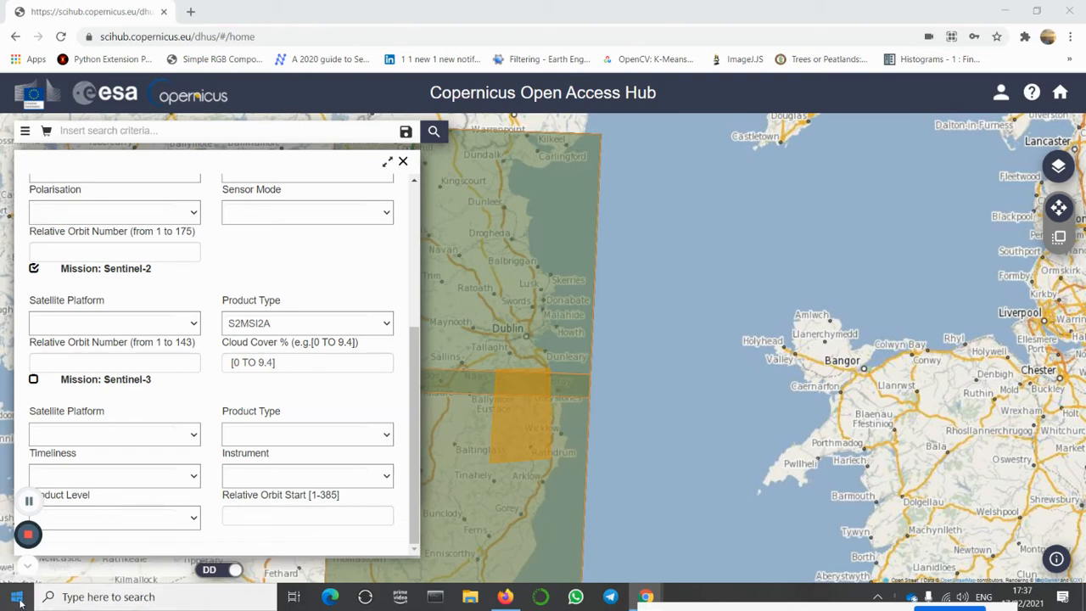
# Launch SNAP Desktop and dismiss its new-version notice.
pyautogui.click(90, 597)
pyautogui.write('SNAP')
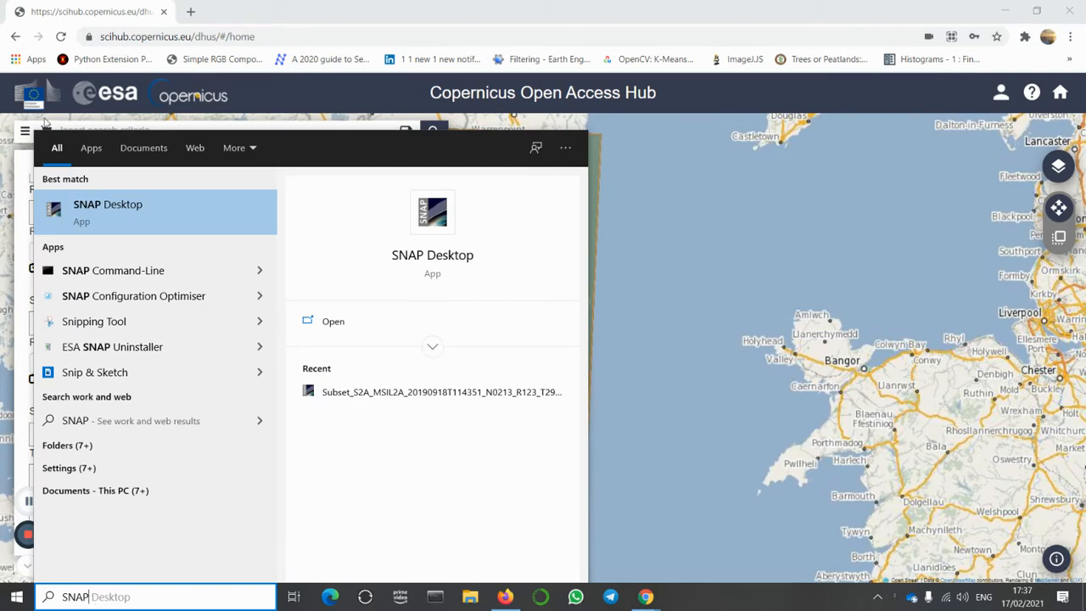
pyautogui.click(97, 218)
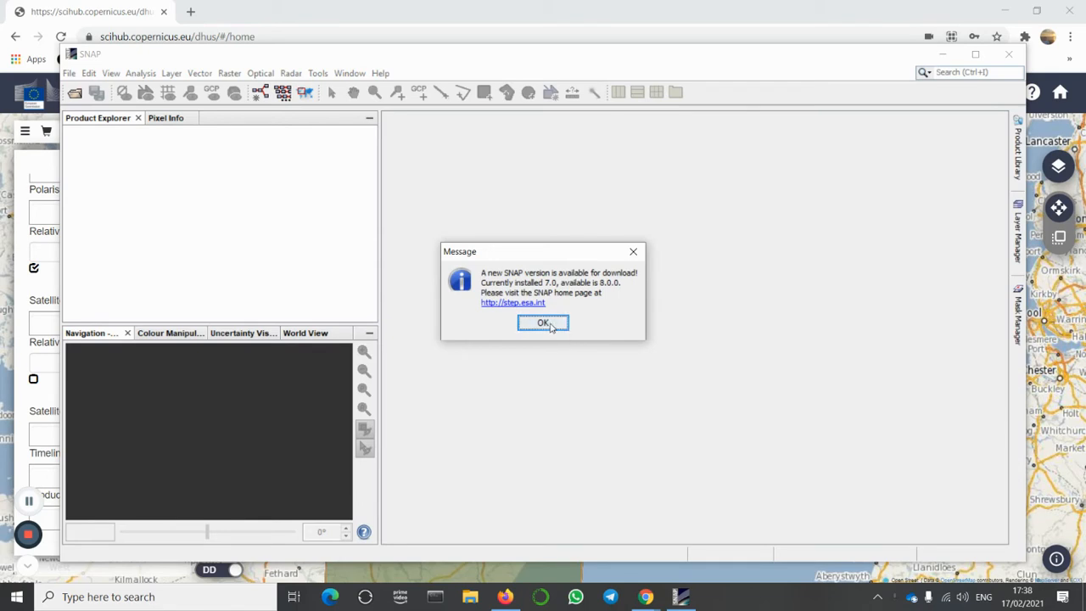
pyautogui.click(543, 323)
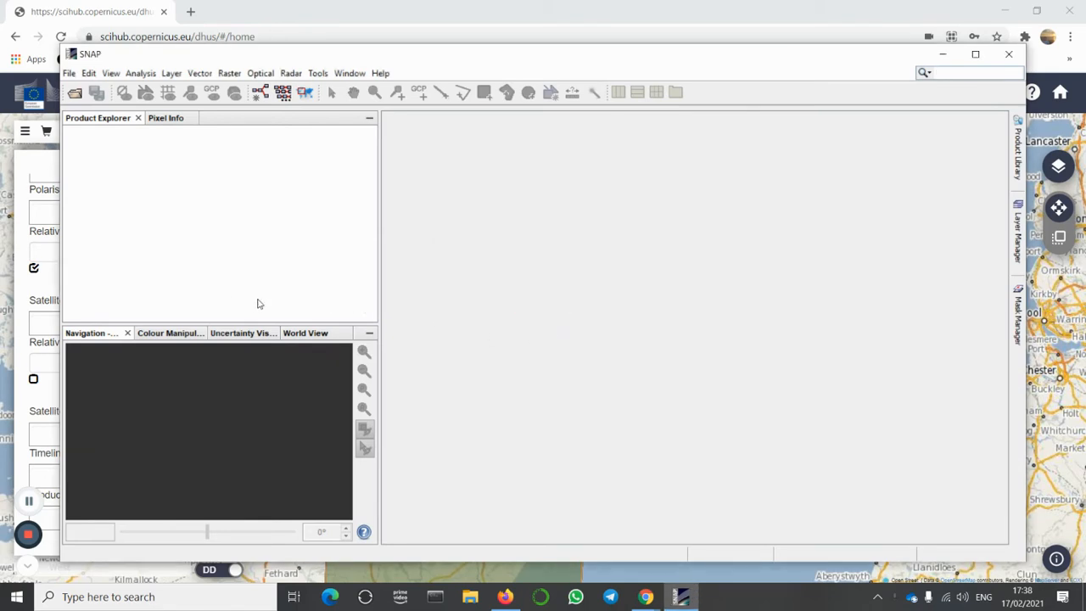
# Open the product S2A_MSIL2A_20200601T113331_N0214_R080_T29UPU_20200601T123416.zip from the Datasets folder.
pyautogui.click(69, 73)
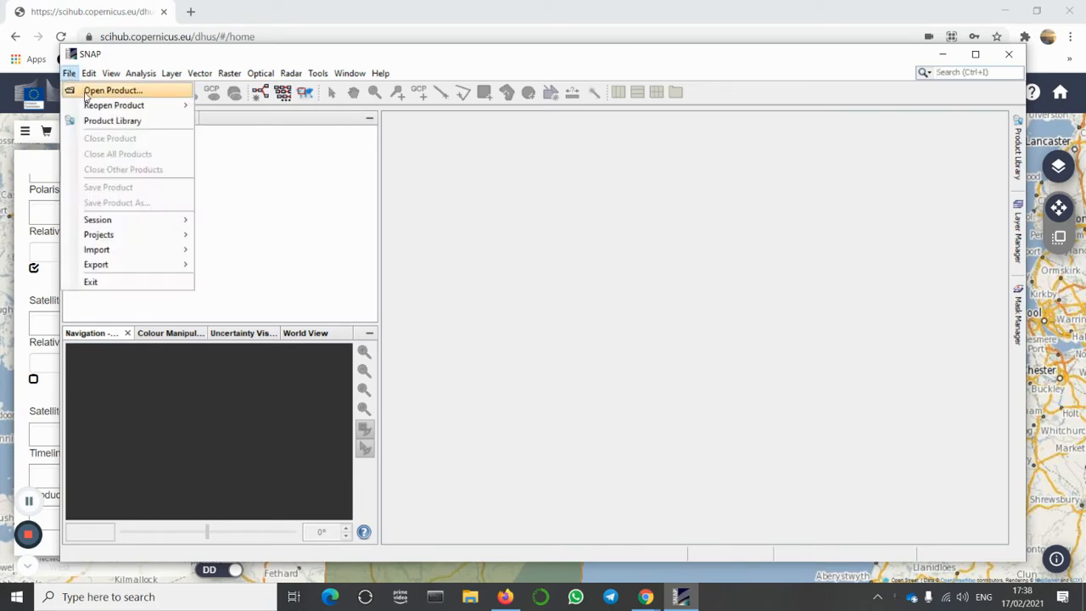
pyautogui.click(85, 93)
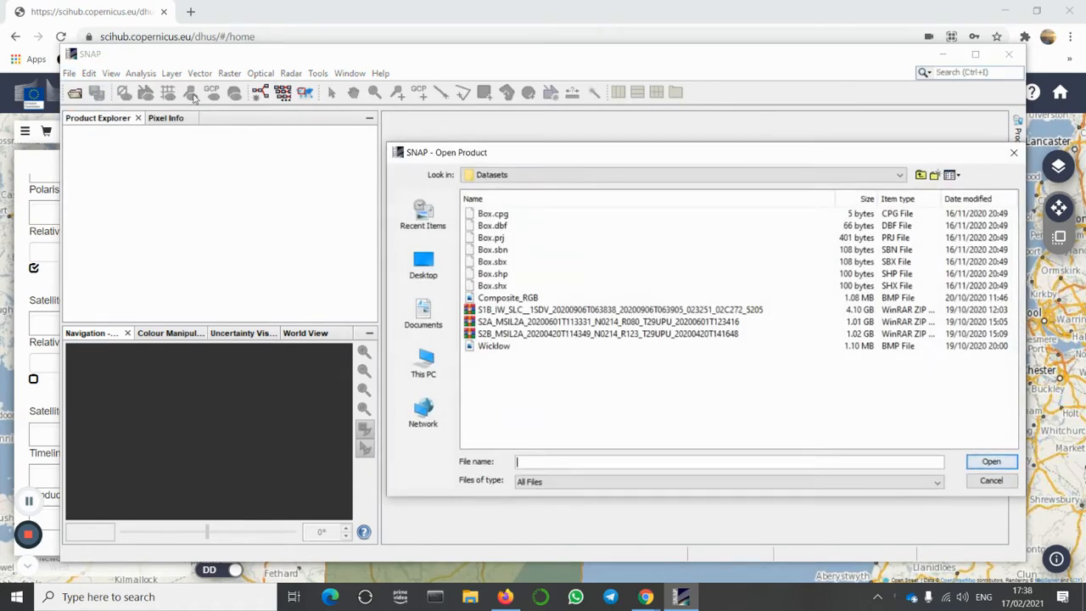
pyautogui.click(900, 176)
pyautogui.scroll(3, 898, 185)
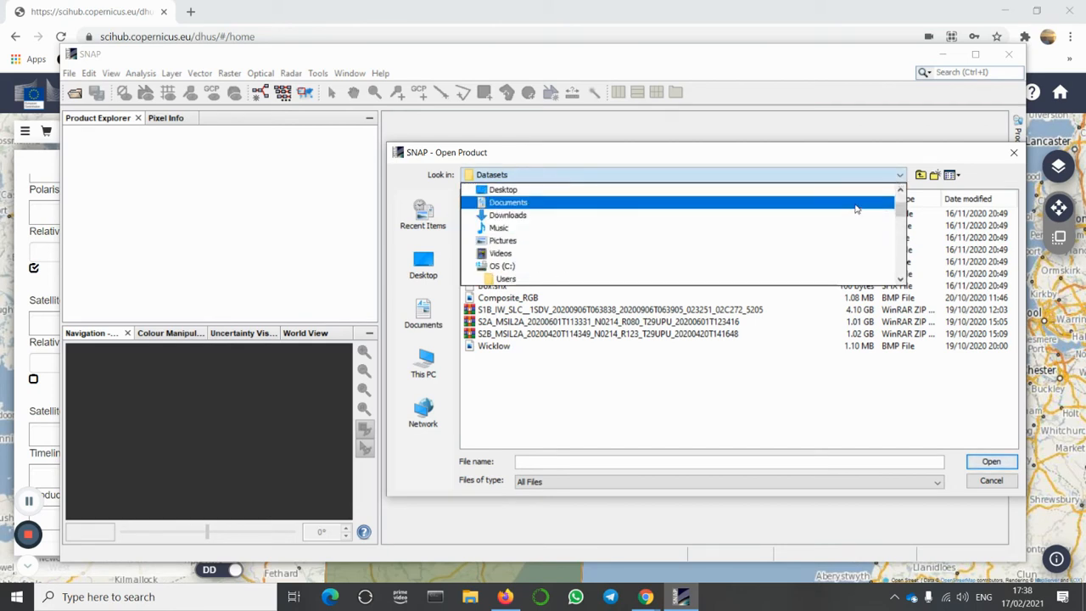
pyautogui.scroll(-1, 832, 224)
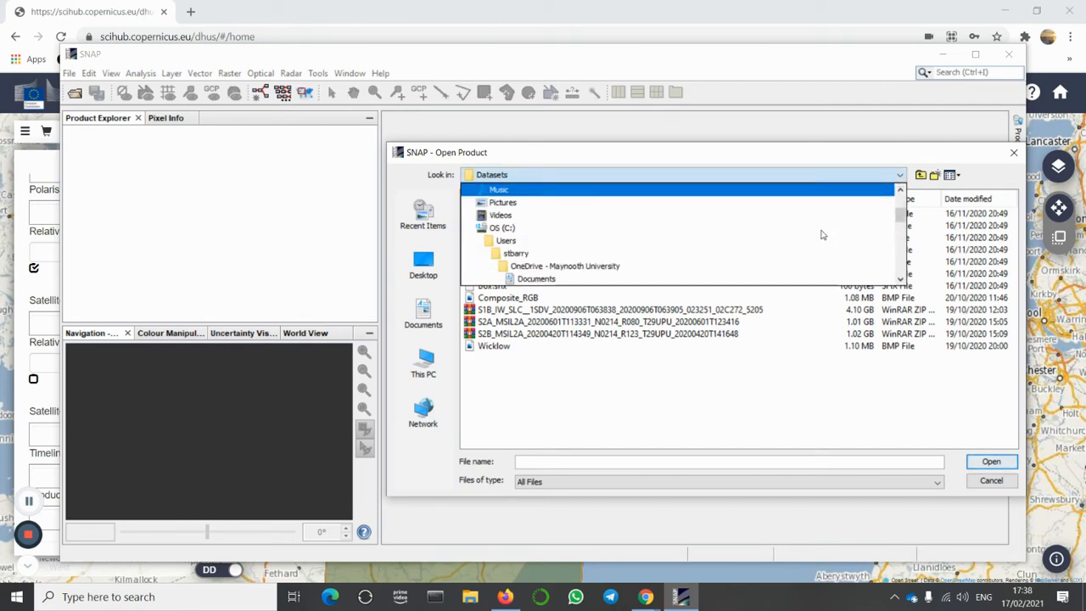
pyautogui.scroll(-2, 723, 287)
pyautogui.scroll(1, 723, 287)
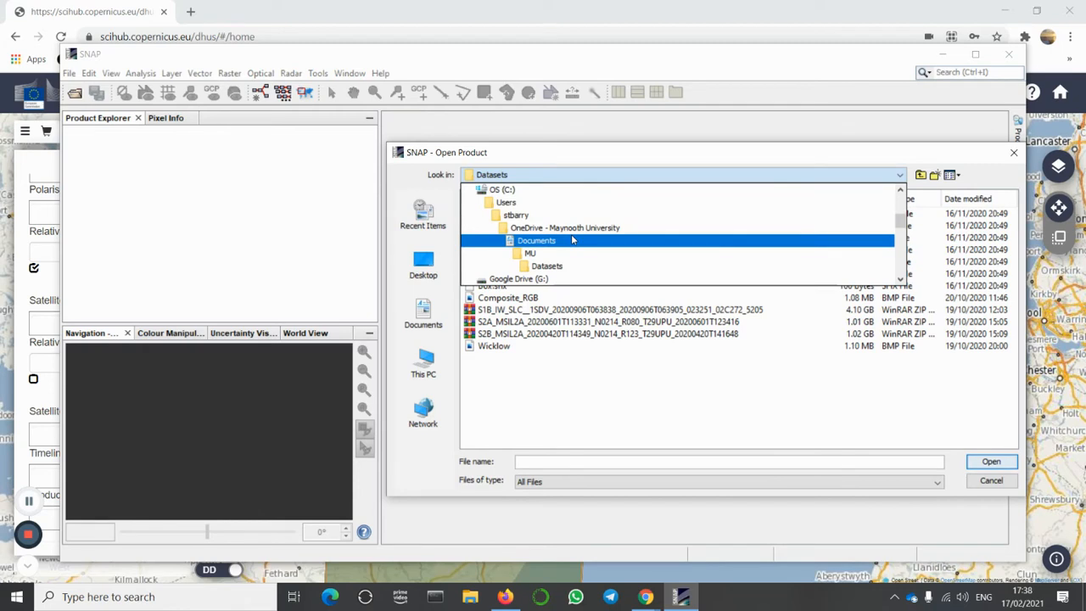
pyautogui.click(553, 266)
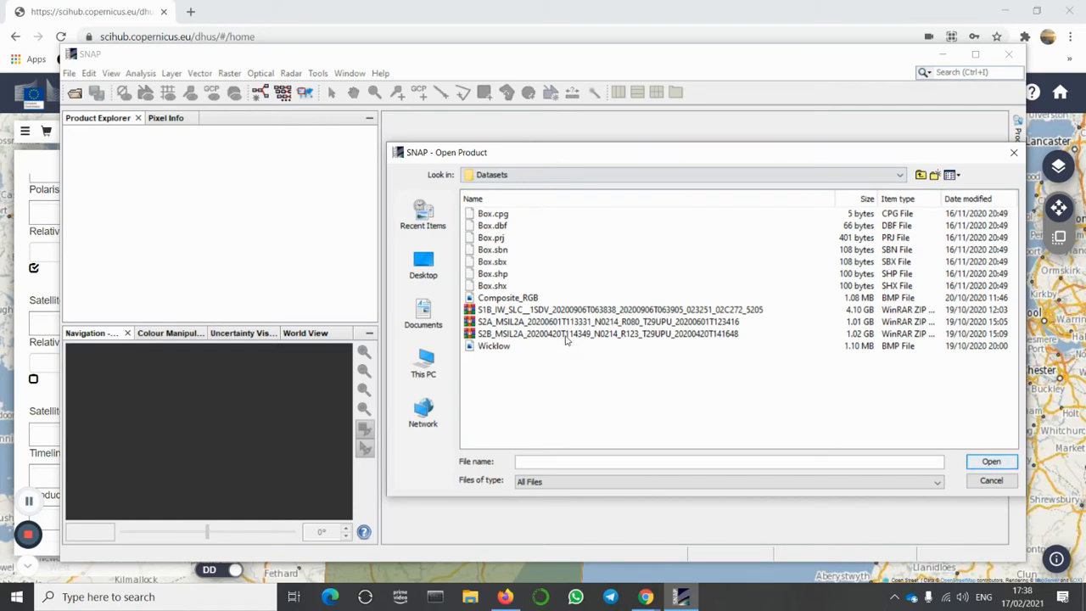
pyautogui.click(619, 322)
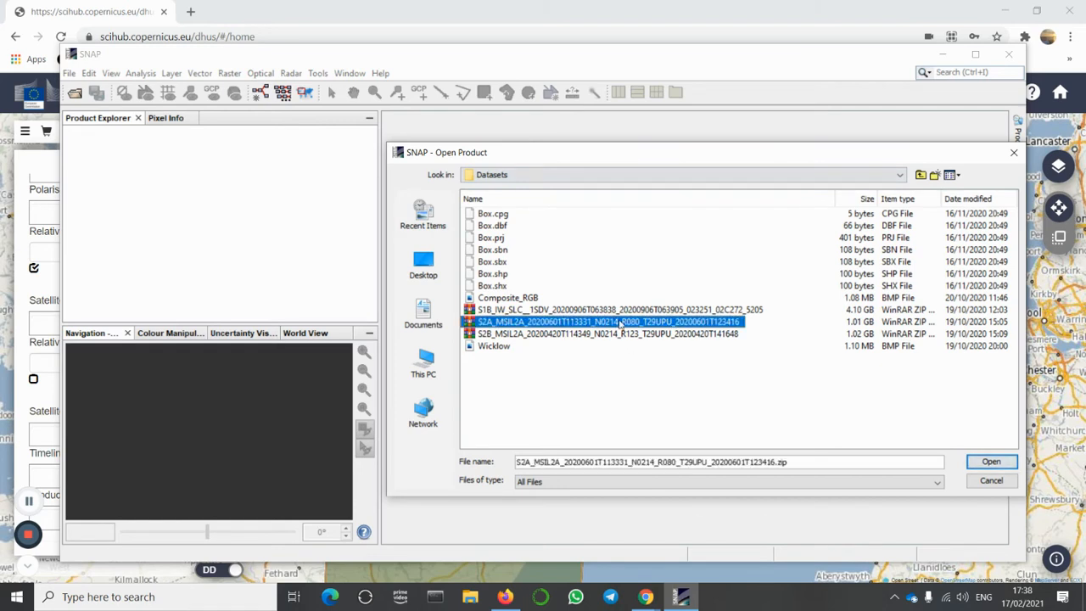
pyautogui.click(991, 461)
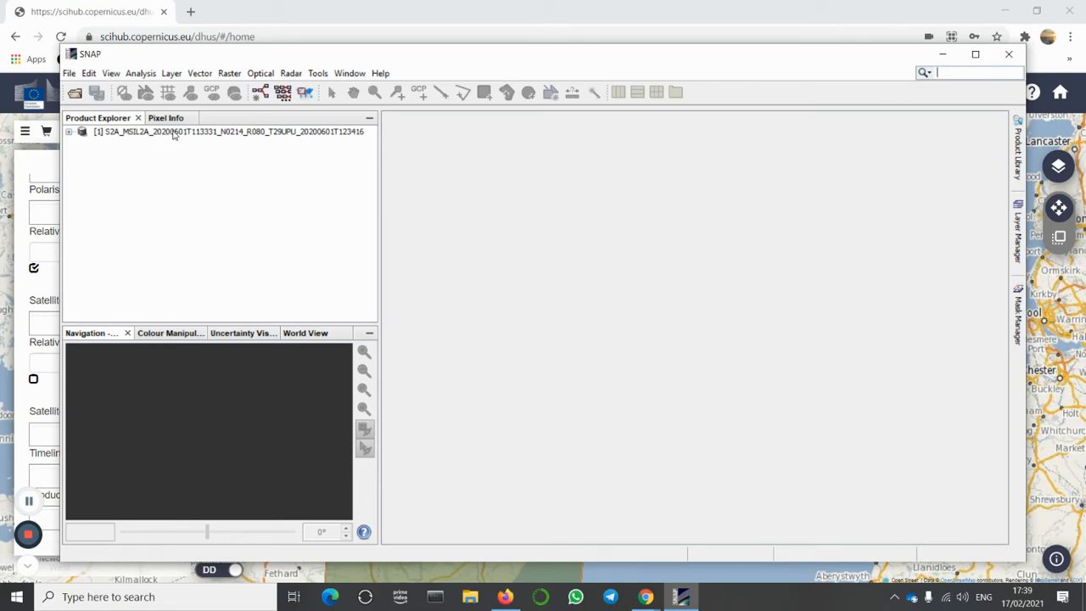
# Expand the opened product down to its individual bands, checking the Metadata and Masks folders and collapsing them again.
pyautogui.click(69, 134)
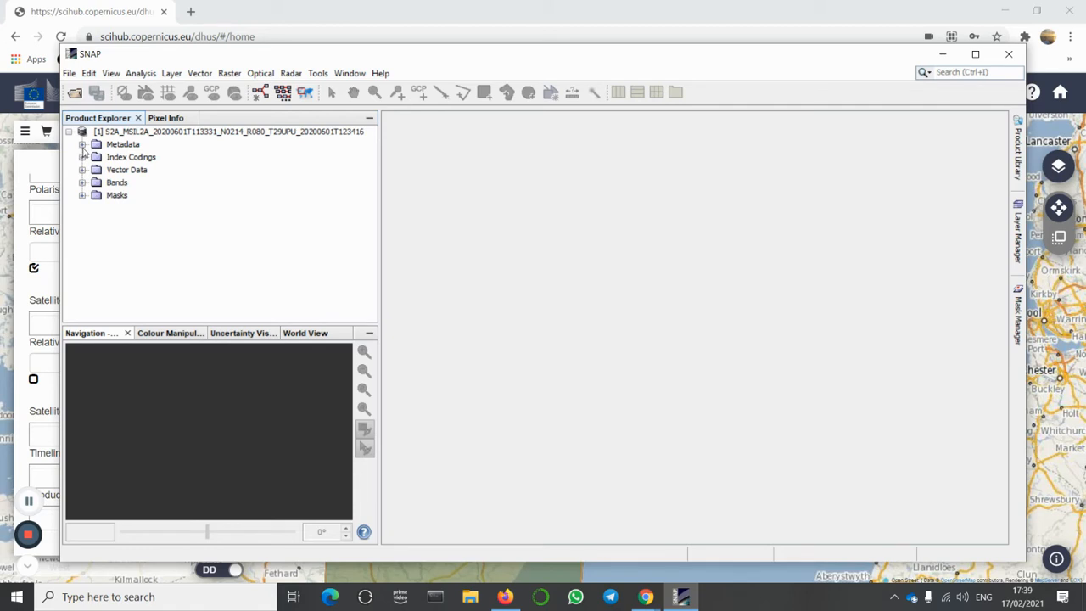
pyautogui.click(82, 145)
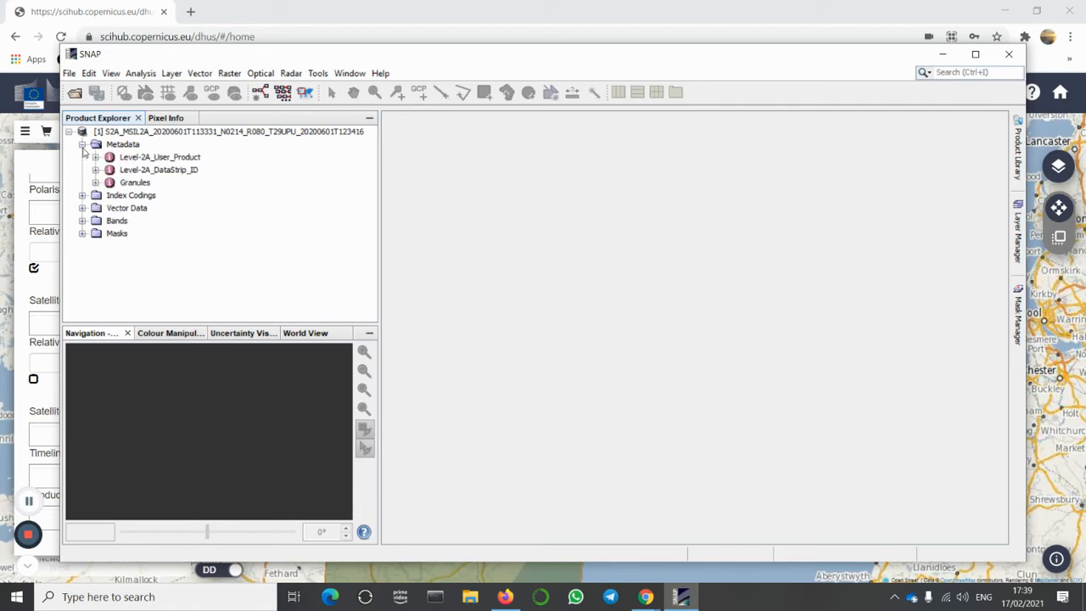
pyautogui.click(83, 220)
pyautogui.scroll(-1, 95, 221)
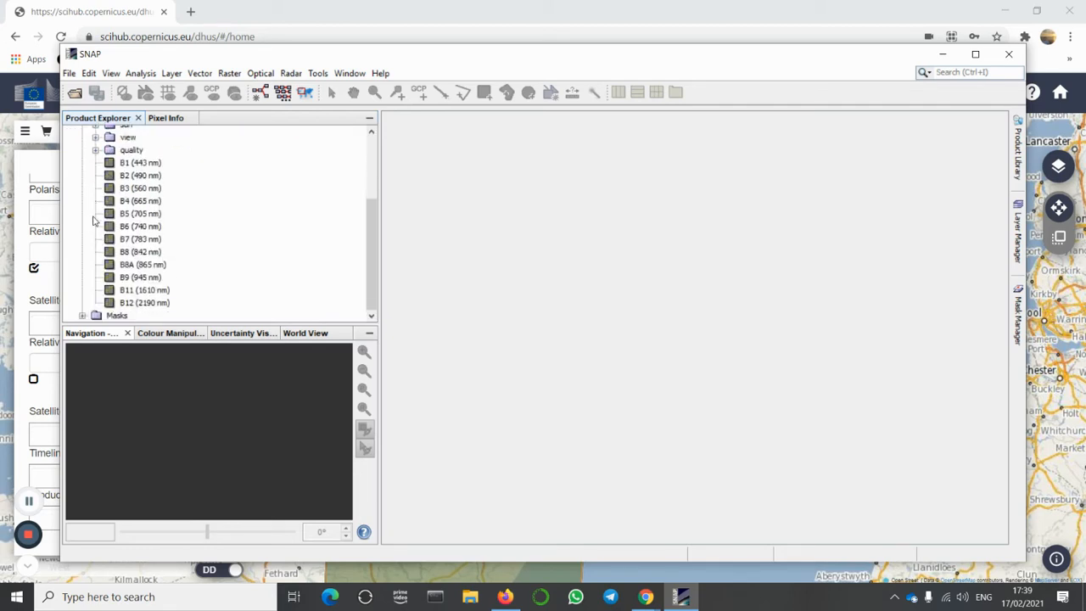
pyautogui.click(82, 315)
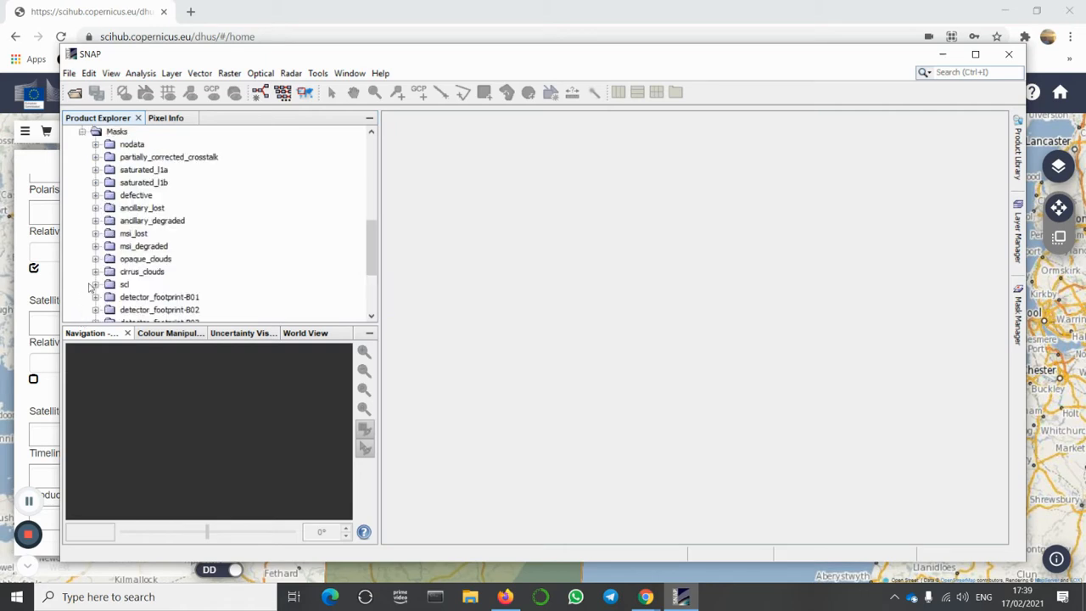
pyautogui.scroll(8, 91, 287)
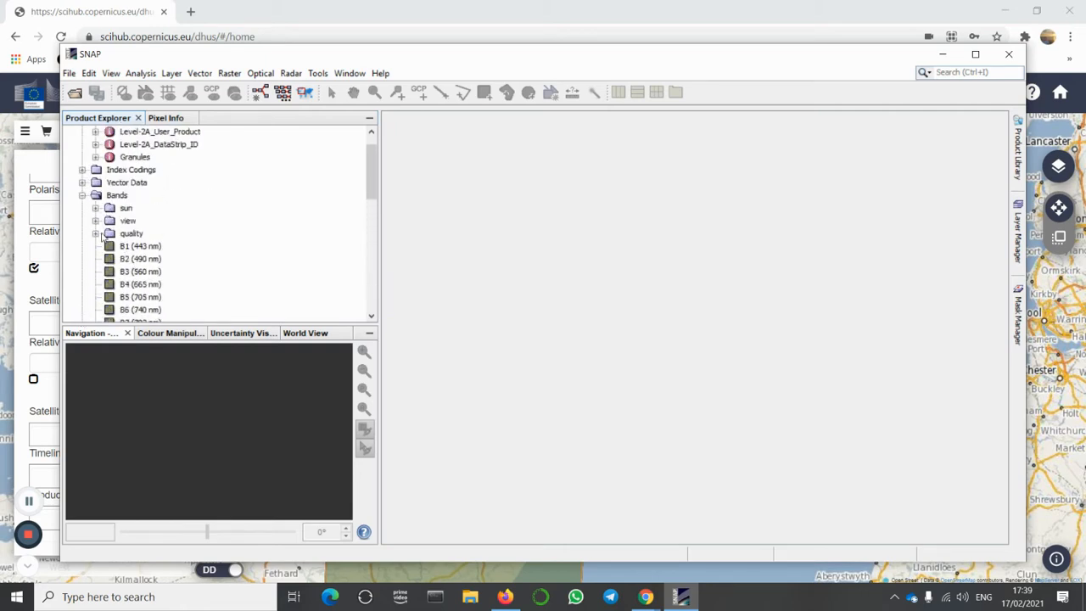
pyautogui.scroll(1, 80, 187)
pyautogui.click(82, 145)
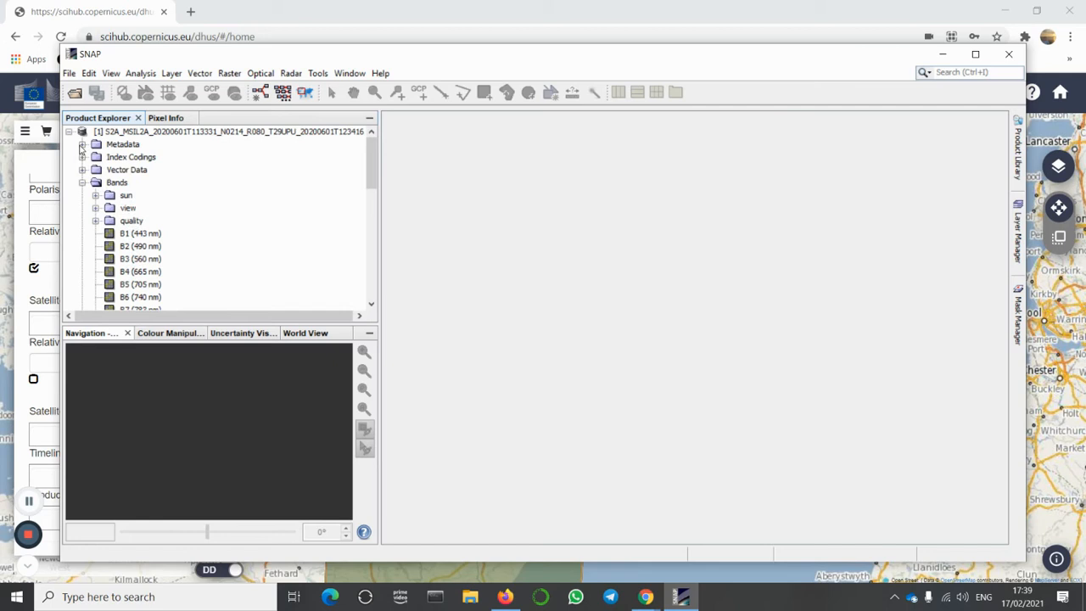
pyautogui.scroll(-4, 115, 217)
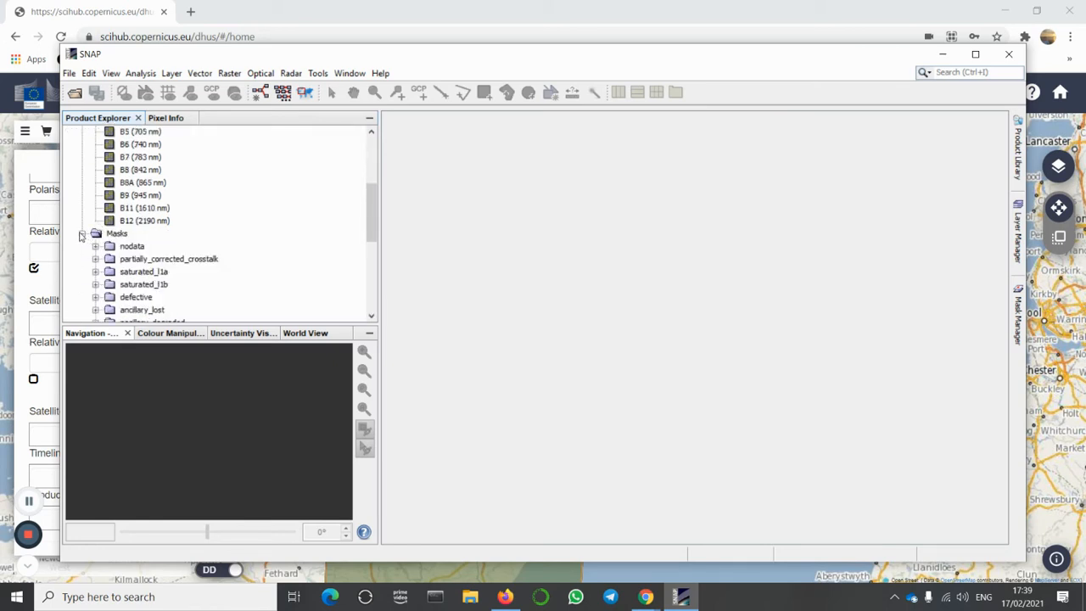
pyautogui.click(83, 234)
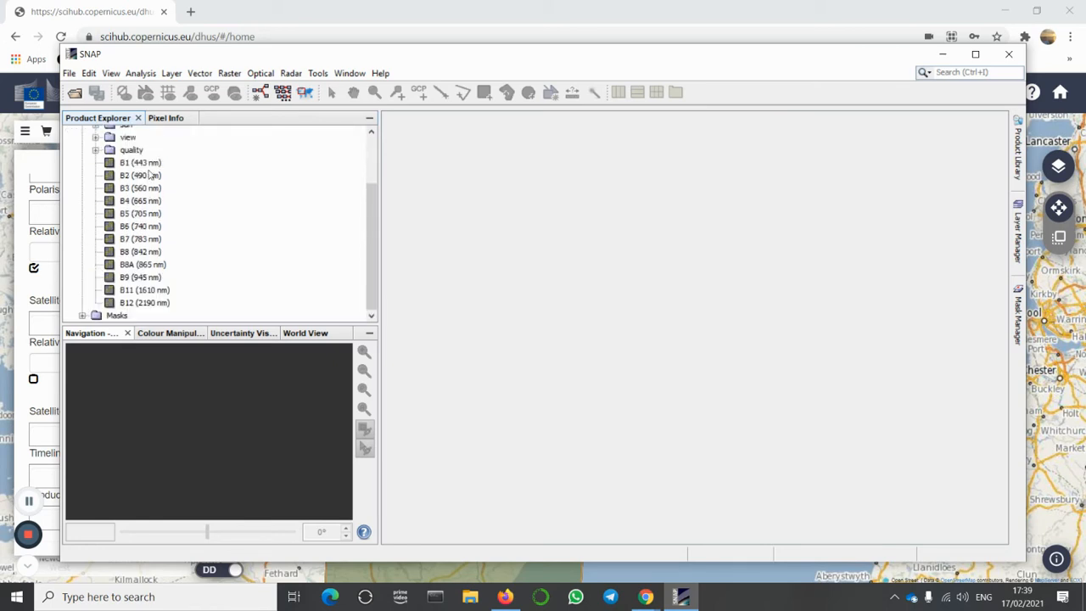
# Display bands B2 (490 nm), B4 (665 nm) and B6 (740 nm) as separate image views.
pyautogui.doubleClick(124, 178)
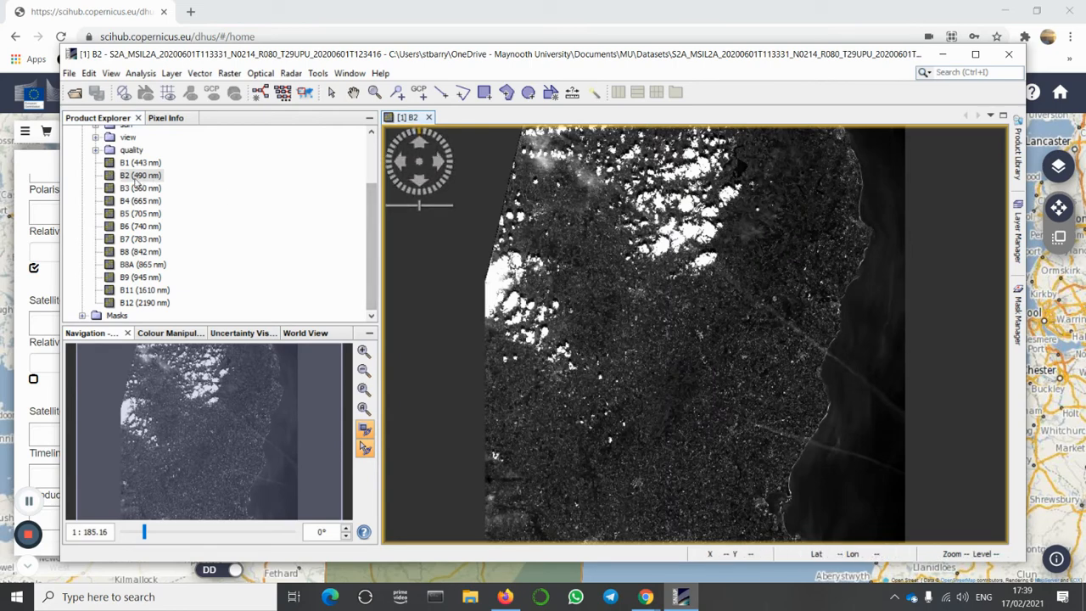
pyautogui.doubleClick(140, 201)
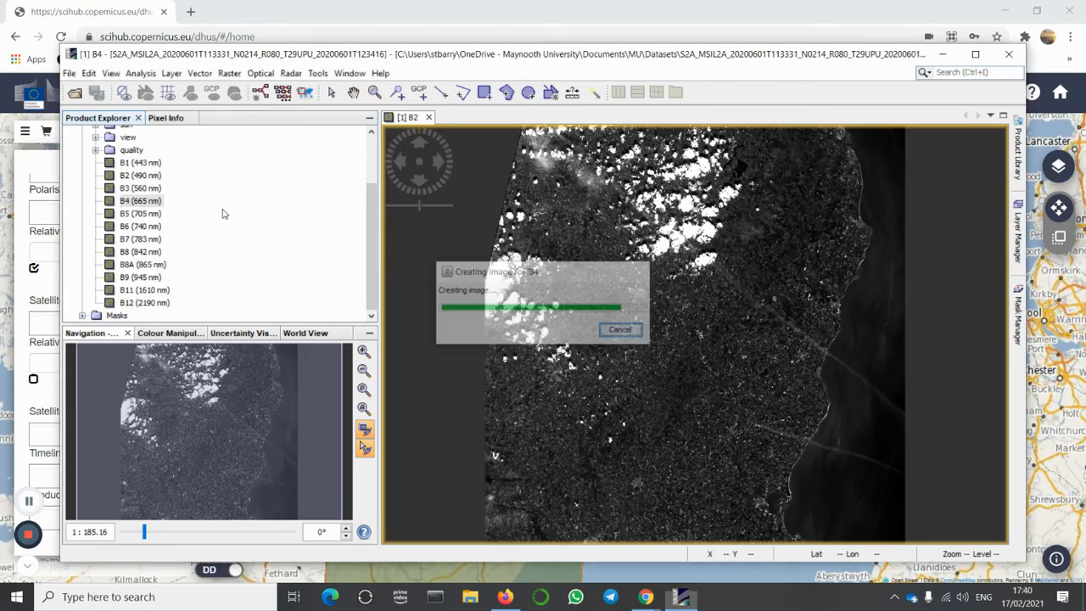
pyautogui.doubleClick(136, 226)
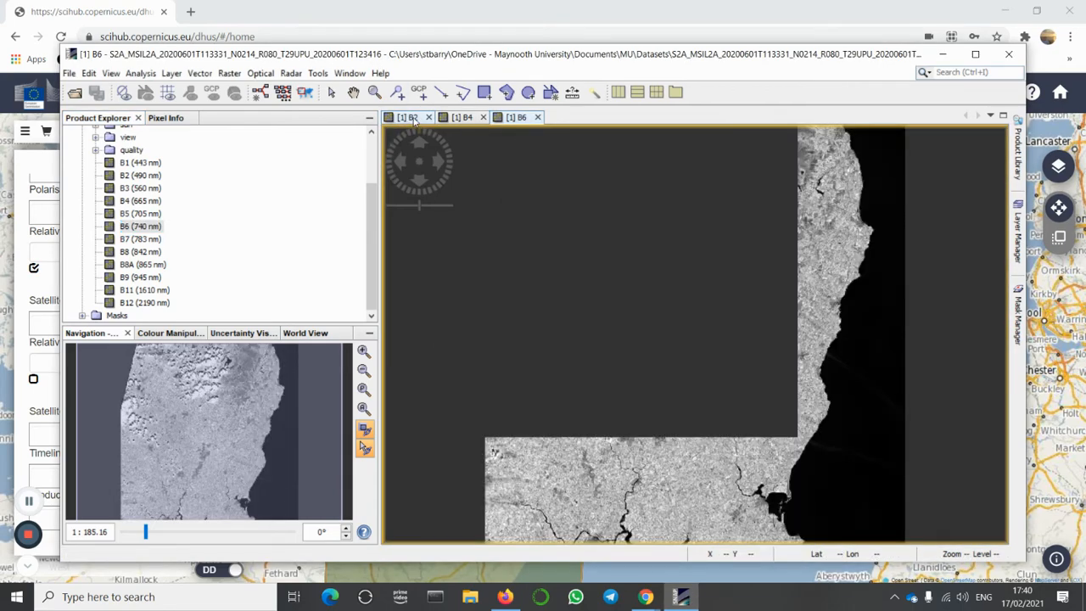
# Compare the B2, B4 and B6 images by switching between them, ending on B2.
pyautogui.click(413, 119)
pyautogui.click(471, 120)
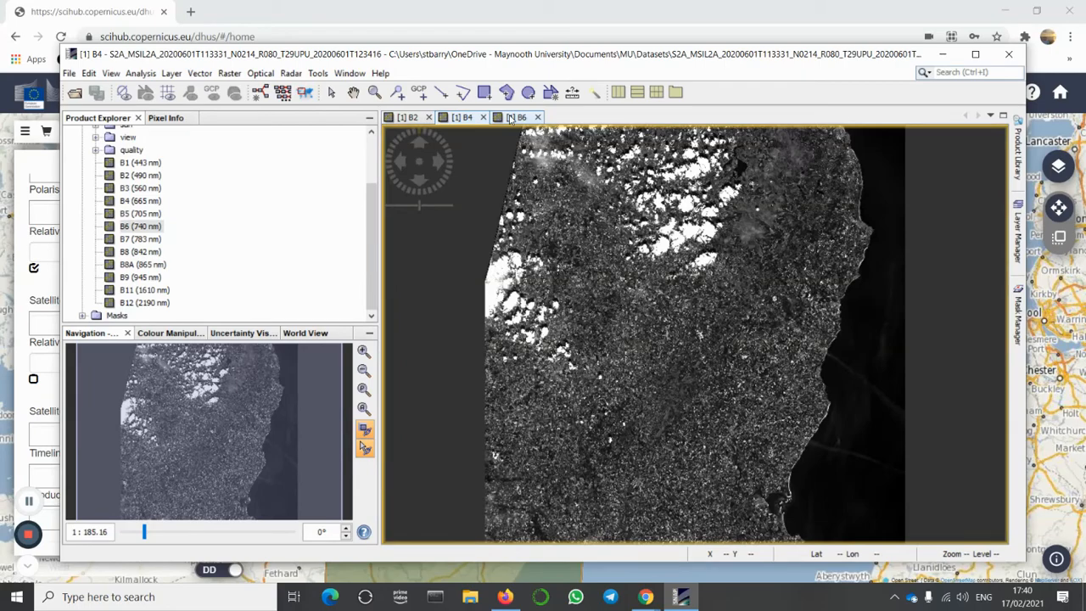
pyautogui.click(512, 120)
pyautogui.click(466, 120)
pyautogui.click(408, 117)
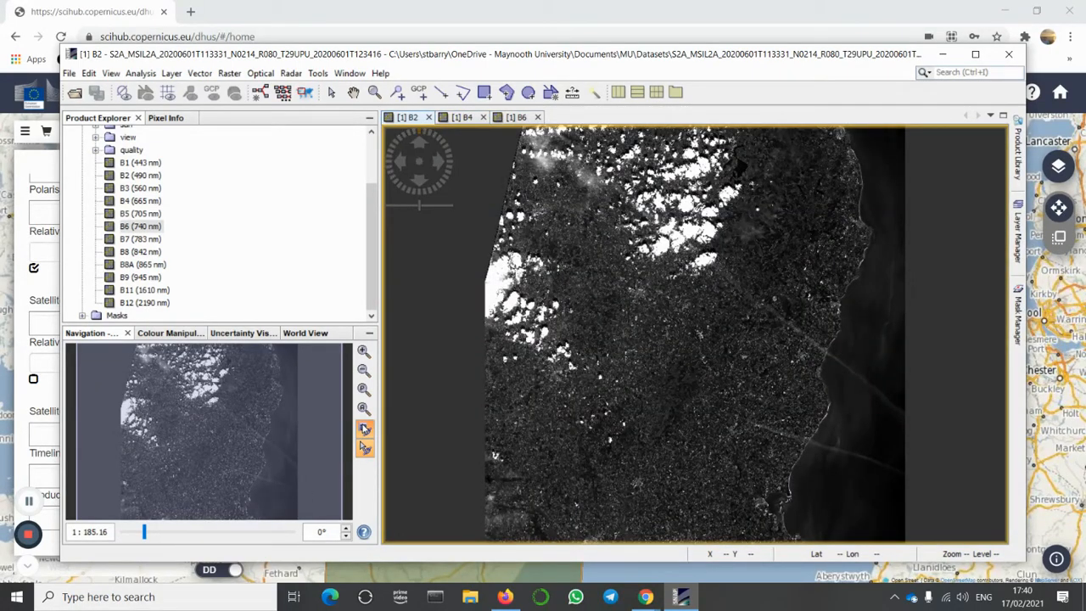
# Tile the three band views horizontally and pan the B2 image to show more of the land area.
pyautogui.click(356, 75)
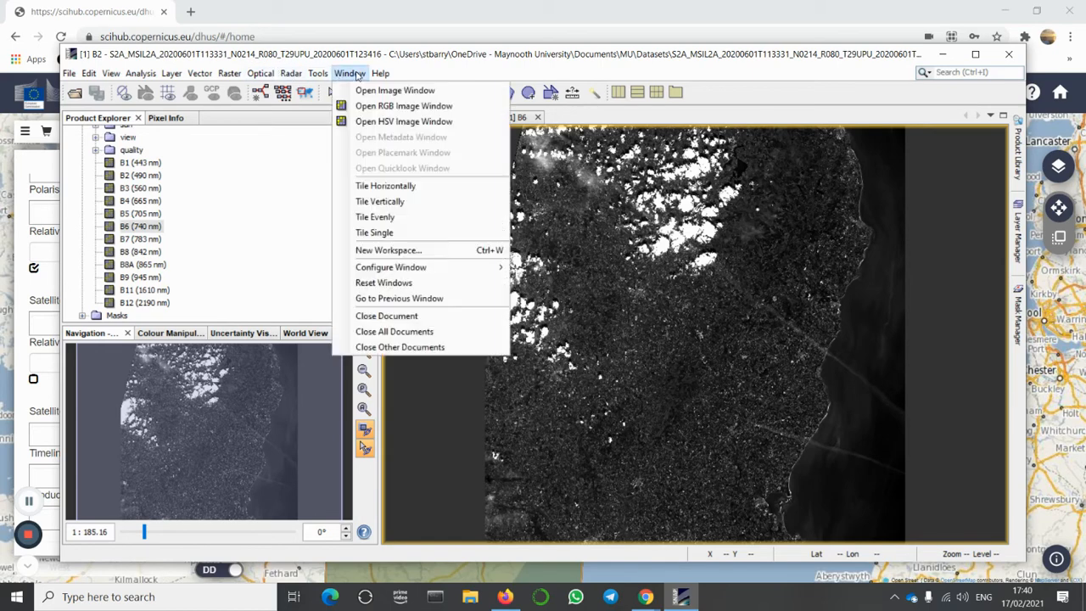
pyautogui.click(397, 185)
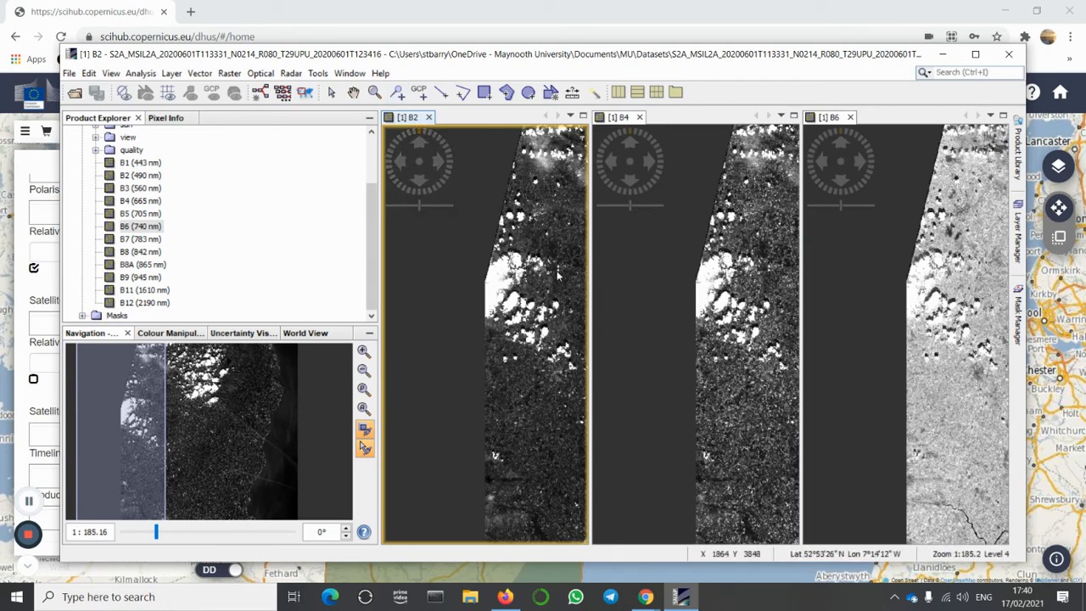
pyautogui.click(354, 93)
pyautogui.moveTo(573, 421); pyautogui.dragTo(478, 415)
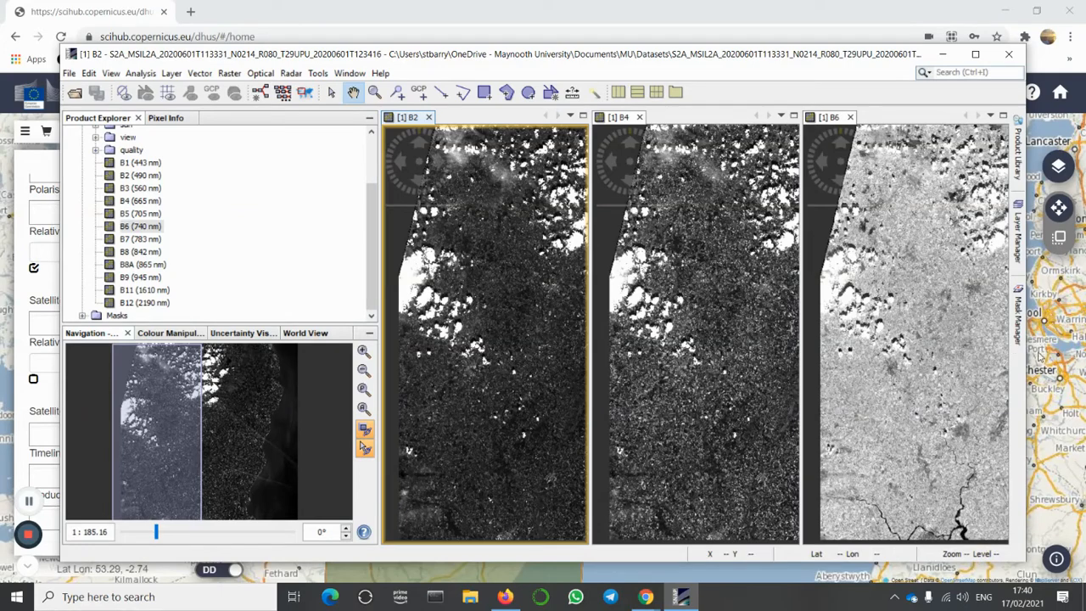
# Try panning the B2 image with view synchronisation off and on, and leave both view and cursor synchronisation enabled.
pyautogui.click(362, 431)
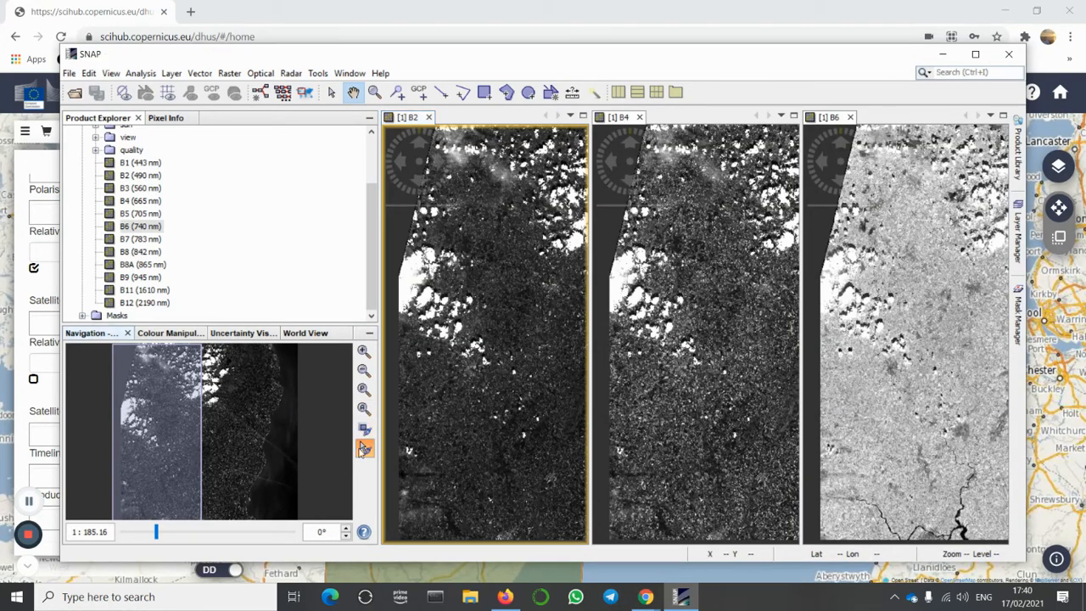
pyautogui.moveTo(431, 422); pyautogui.dragTo(435, 401)
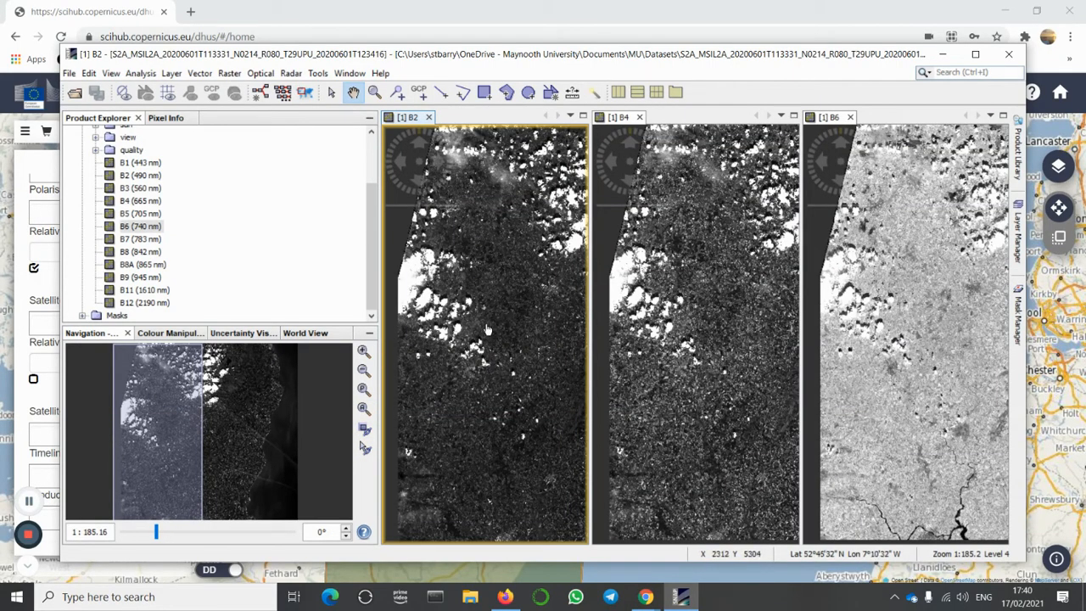
pyautogui.click(365, 430)
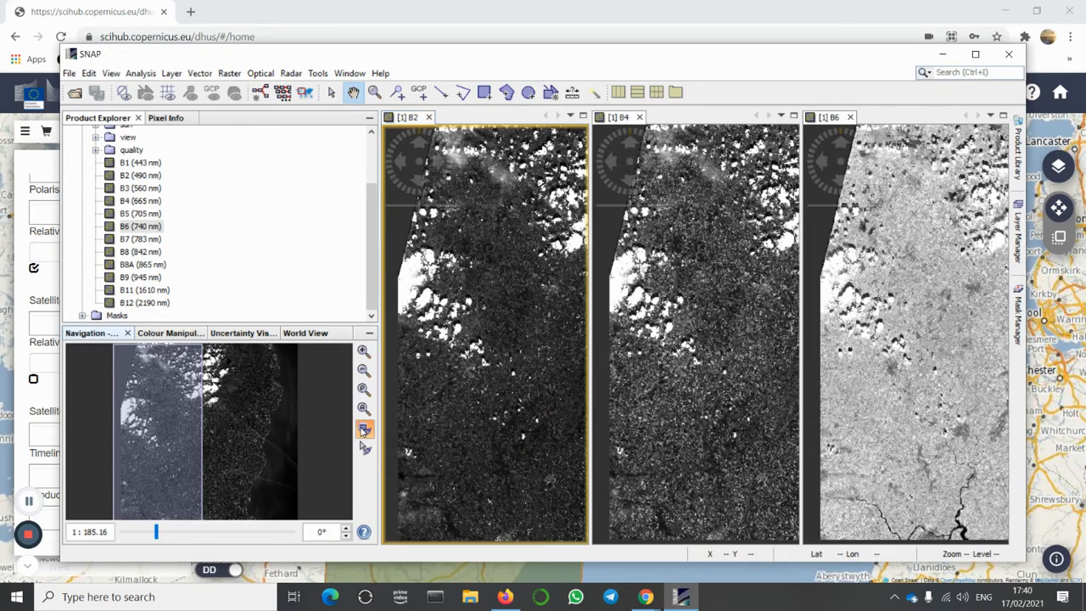
pyautogui.moveTo(473, 407)
pyautogui.mouseDown()
pyautogui.moveTo(528, 408)
pyautogui.moveTo(464, 408)
pyautogui.moveTo(483, 390)
pyautogui.moveTo(460, 389)
pyautogui.mouseUp()
pyautogui.click(365, 430)
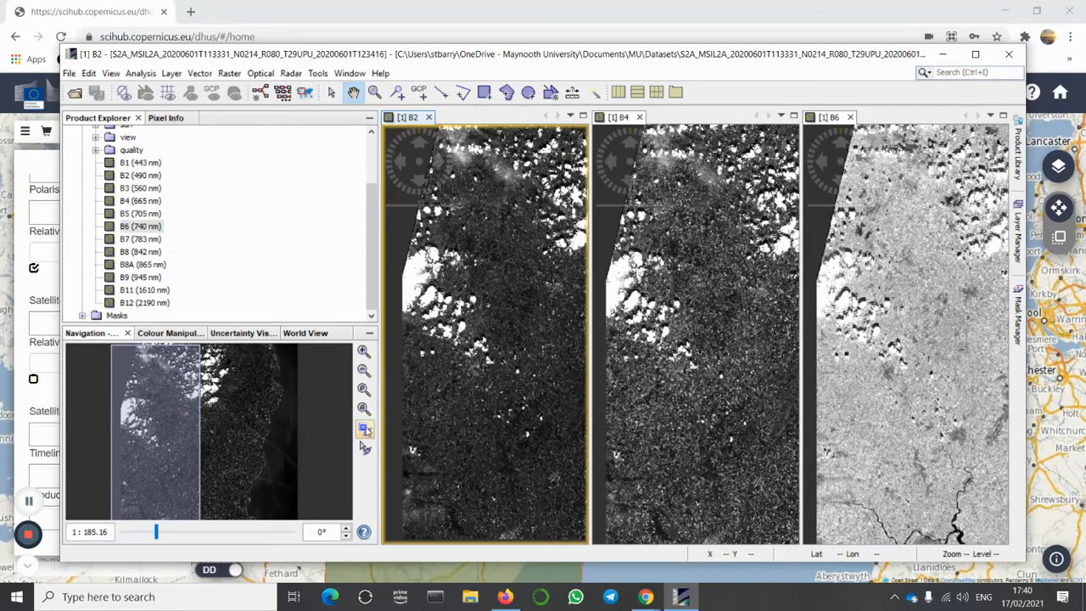
pyautogui.click(365, 430)
pyautogui.moveTo(468, 399); pyautogui.dragTo(462, 388)
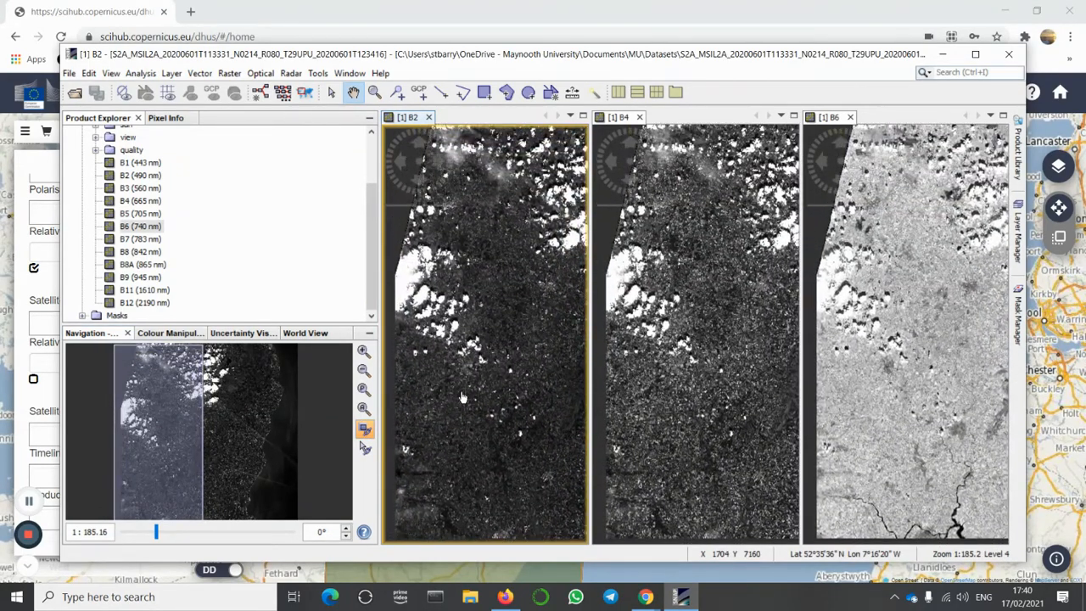
pyautogui.click(364, 450)
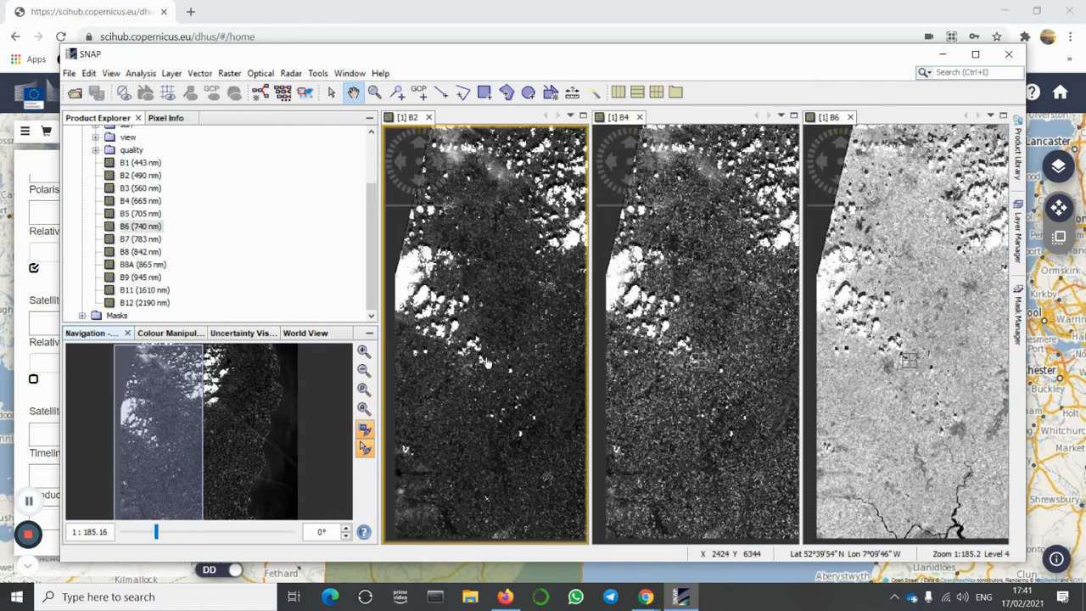
# Inspect the pixel coordinates and the B2, B4 and B6 pixel values, and return to the product's band list.
pyautogui.click(168, 119)
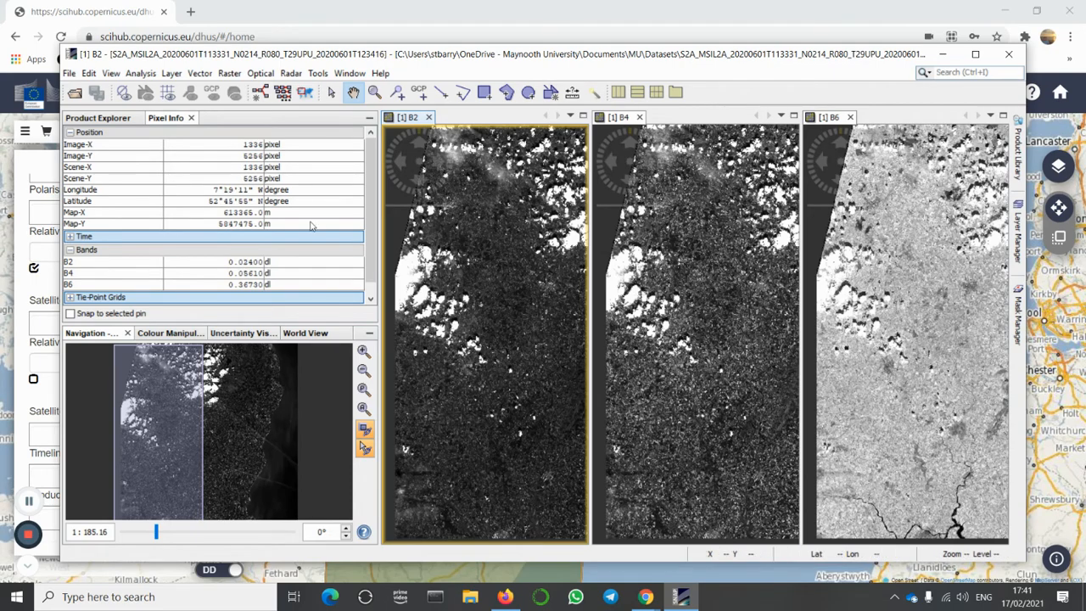
pyautogui.click(92, 118)
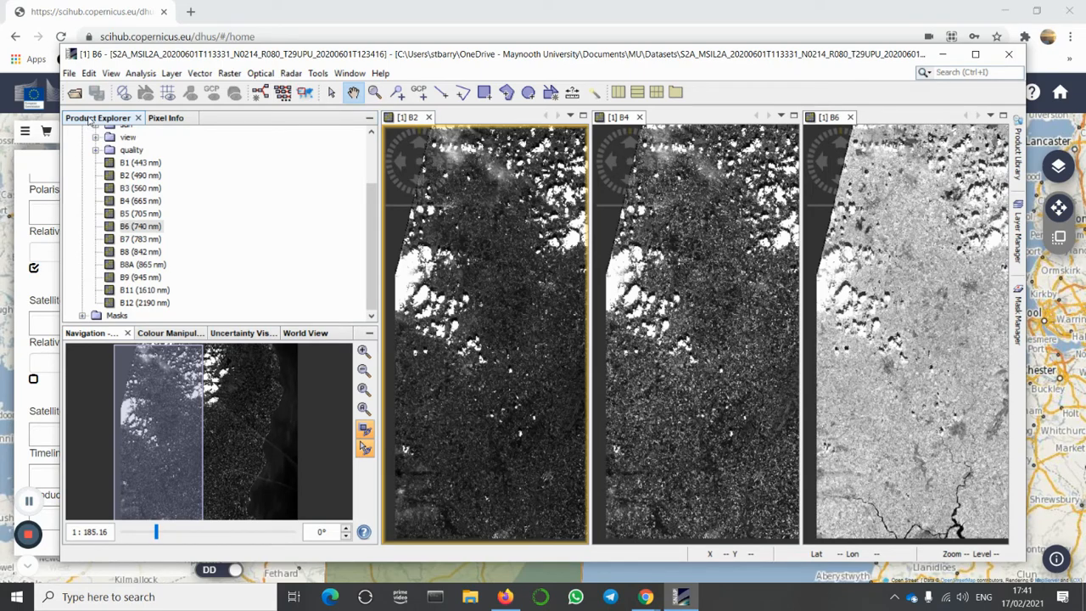
# Close the B6, B4 and B2 image views and collapse the product's Bands group.
pyautogui.scroll(1, 96, 150)
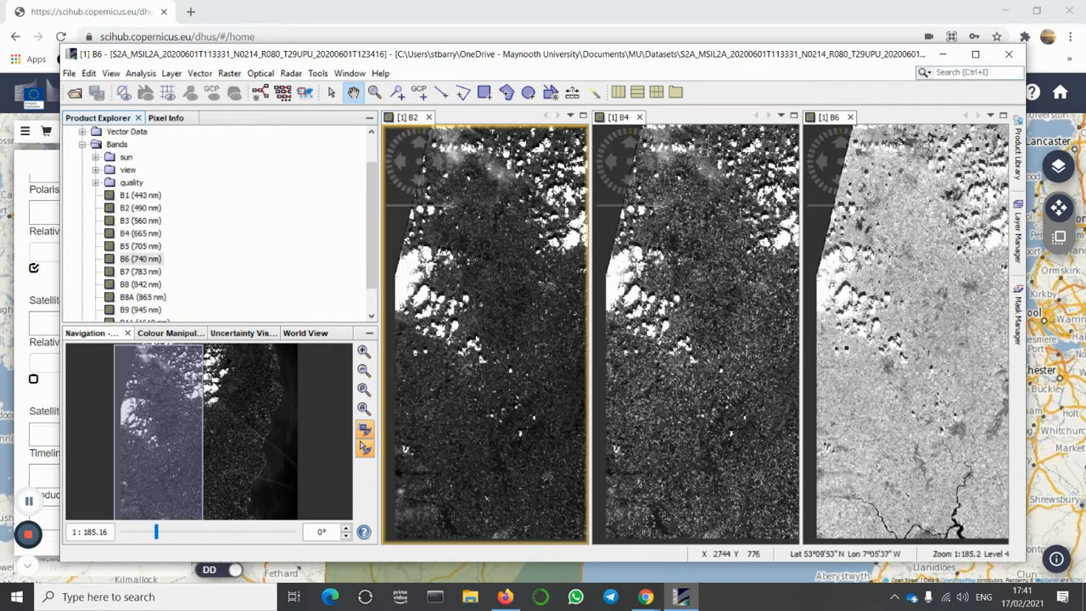
pyautogui.click(849, 117)
pyautogui.click(745, 117)
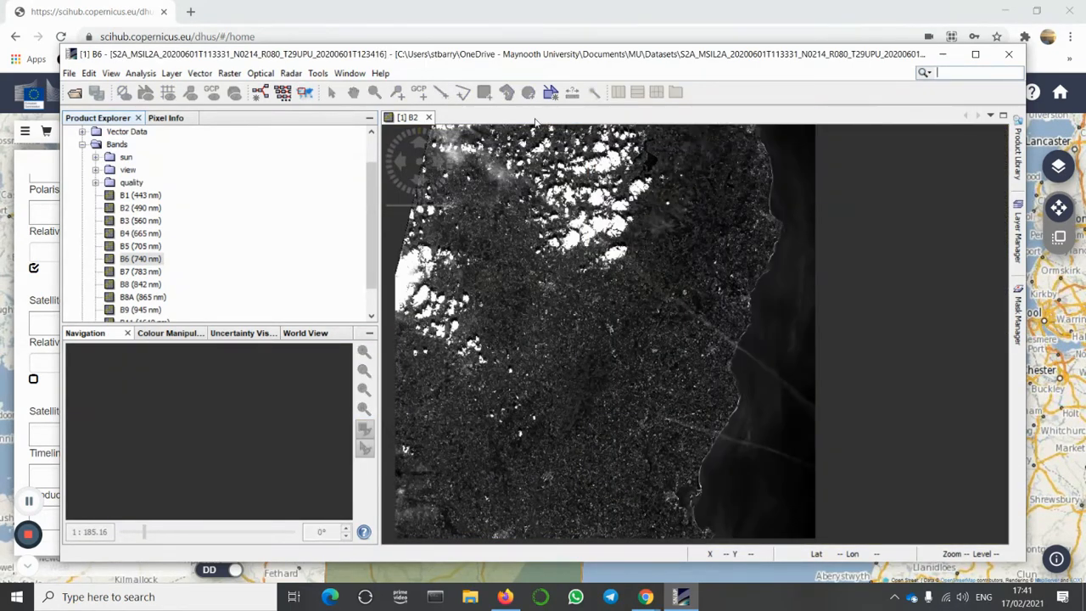
pyautogui.click(430, 117)
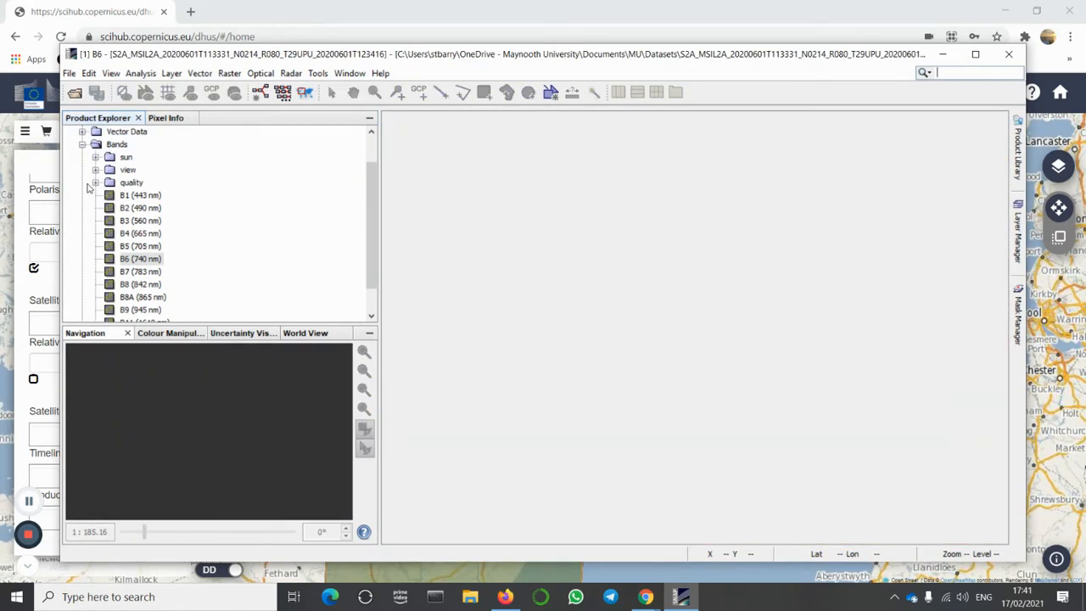
pyautogui.scroll(1, 133, 147)
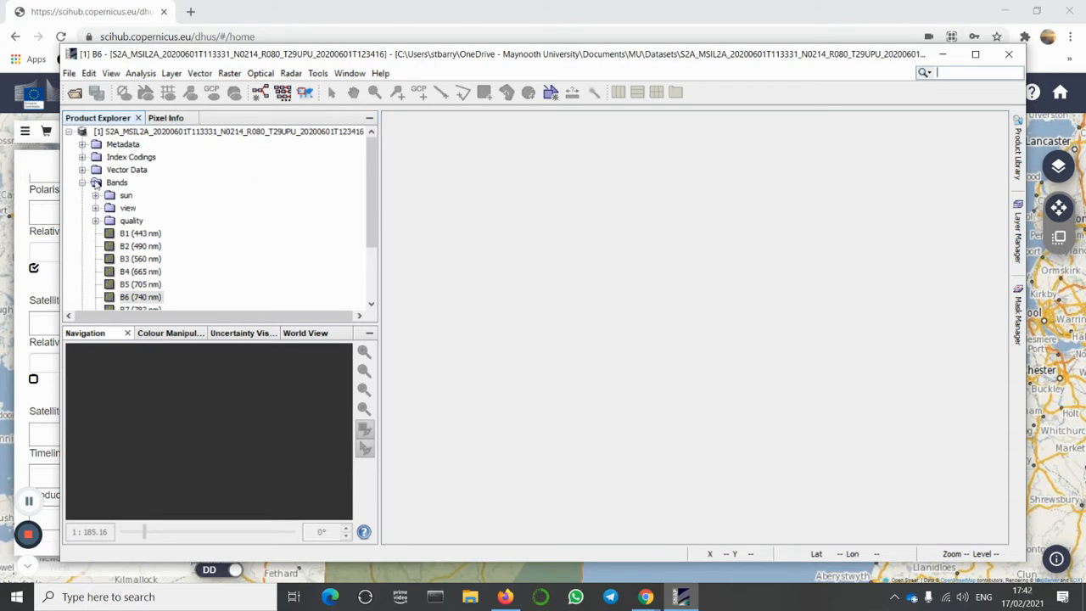
pyautogui.click(83, 183)
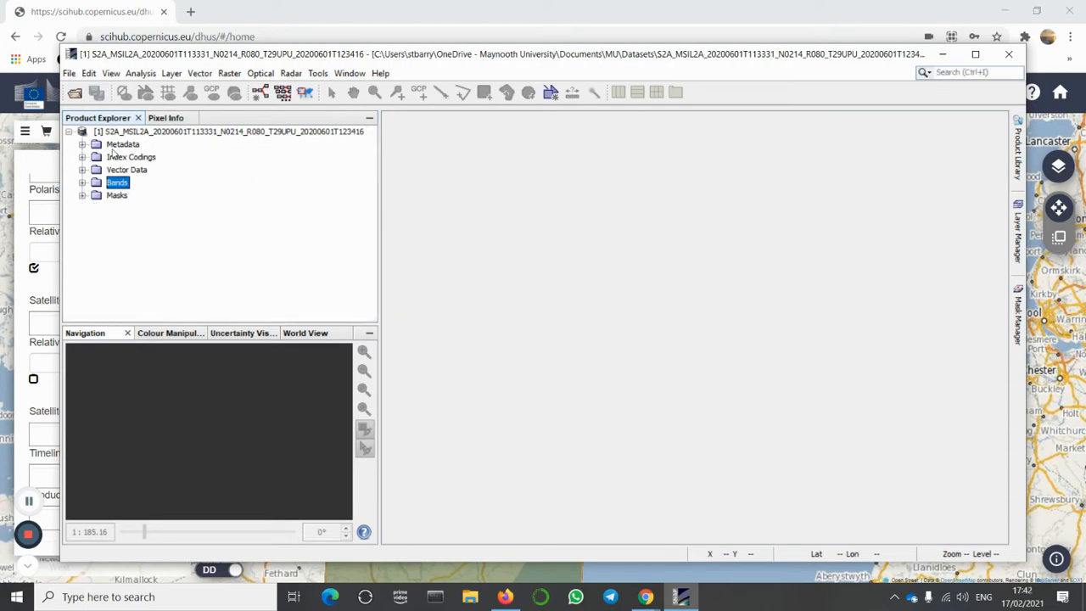
# Open an RGB image of the product with the Sentinel 2 MSI Natural Colors profile, using B4 for red, B3 for green and B2 for blue.
pyautogui.rightClick(170, 133)
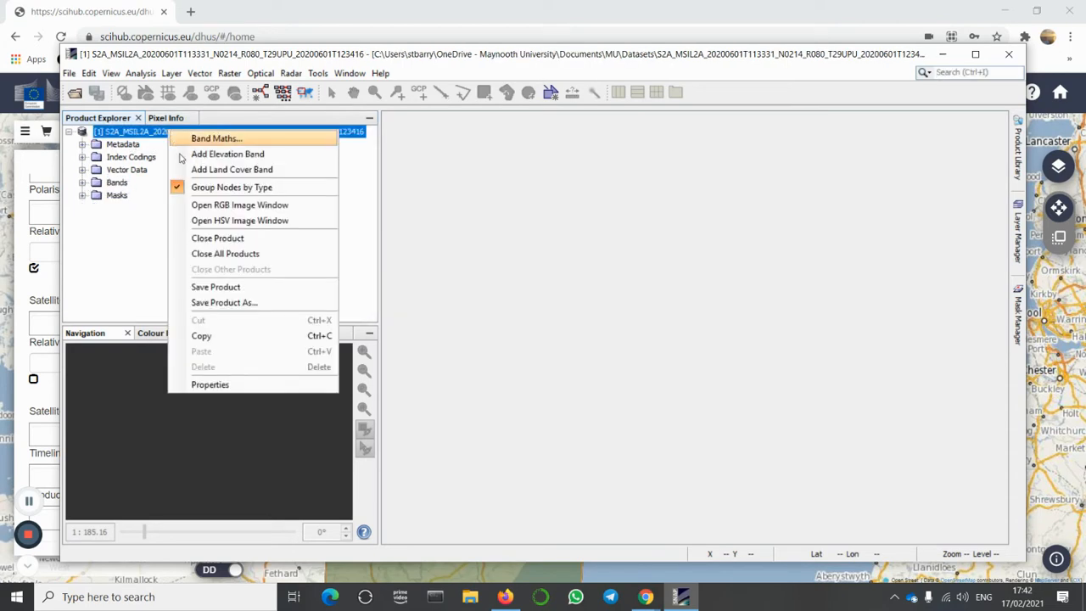
pyautogui.click(238, 208)
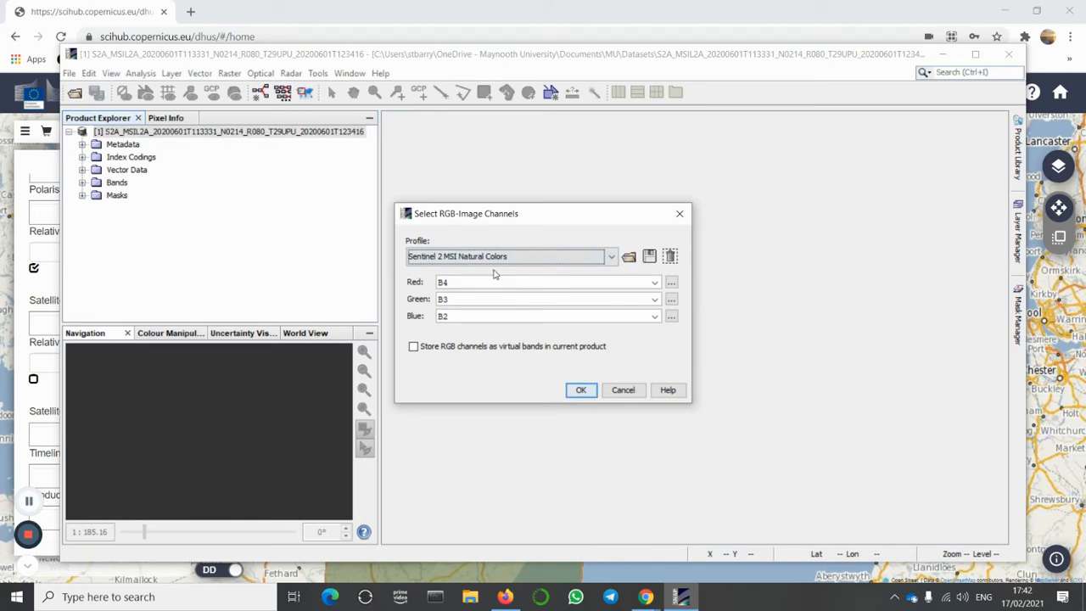
pyautogui.click(583, 388)
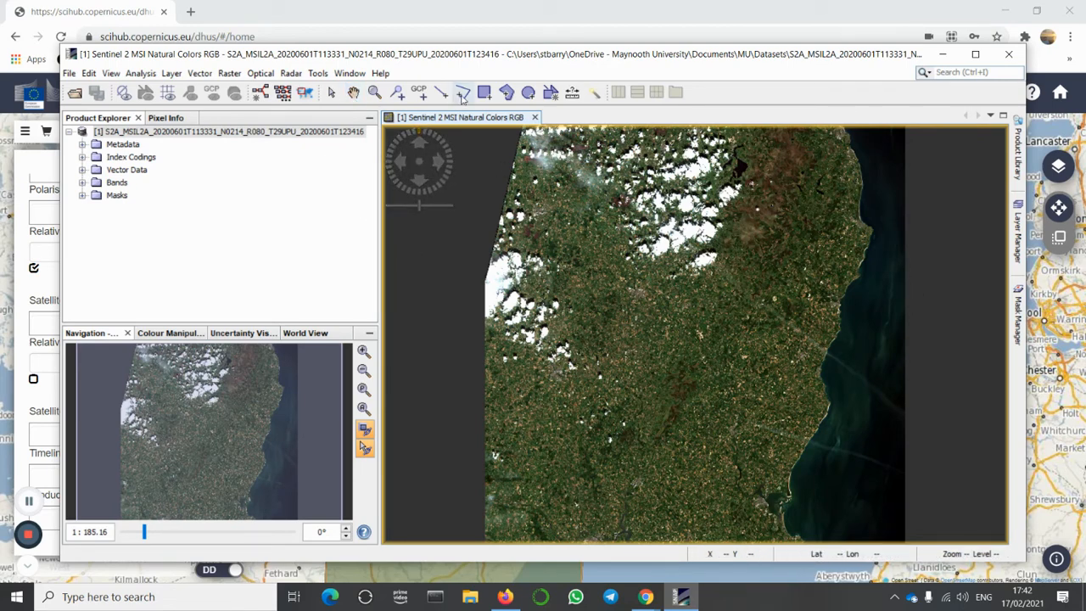
# Pan around the natural-colour image and zoom out and in to examine the land, cloud and coastline.
pyautogui.click(353, 92)
pyautogui.moveTo(726, 242); pyautogui.dragTo(725, 343)
pyautogui.moveTo(642, 467); pyautogui.dragTo(645, 348)
pyautogui.moveTo(676, 195); pyautogui.dragTo(649, 308)
pyautogui.scroll(-5, 689, 273)
pyautogui.scroll(7, 690, 272)
pyautogui.scroll(-4, 690, 272)
pyautogui.scroll(-3, 690, 273)
# Zoom in closely on the brown upland area in the north-east of the natural-colour image and examine its surface detail.
pyautogui.scroll(12, 694, 265)
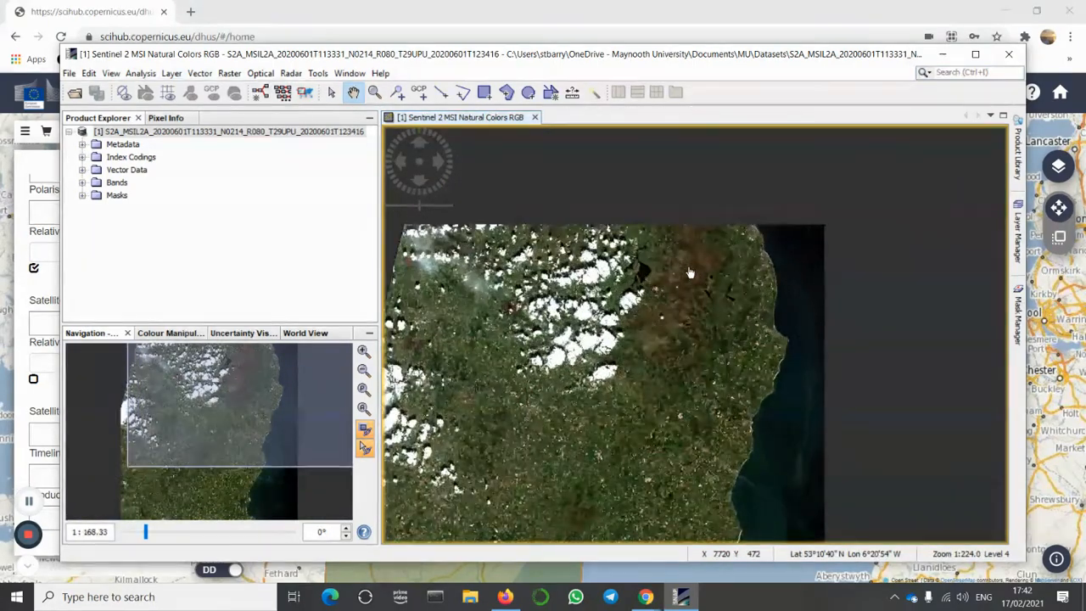
pyautogui.scroll(6, 697, 259)
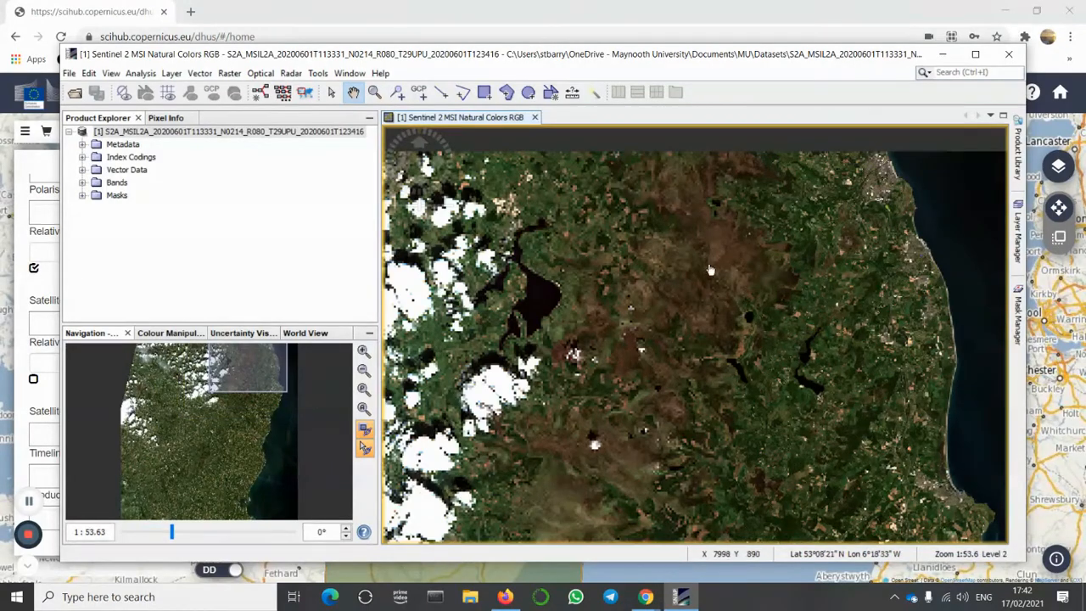
pyautogui.scroll(12, 701, 334)
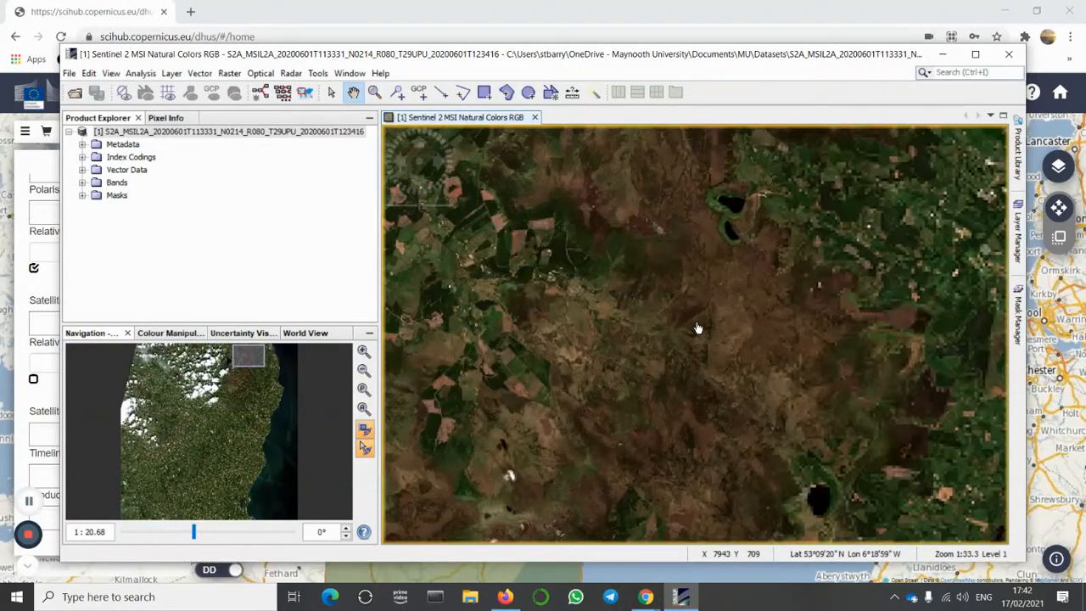
pyautogui.scroll(4, 631, 320)
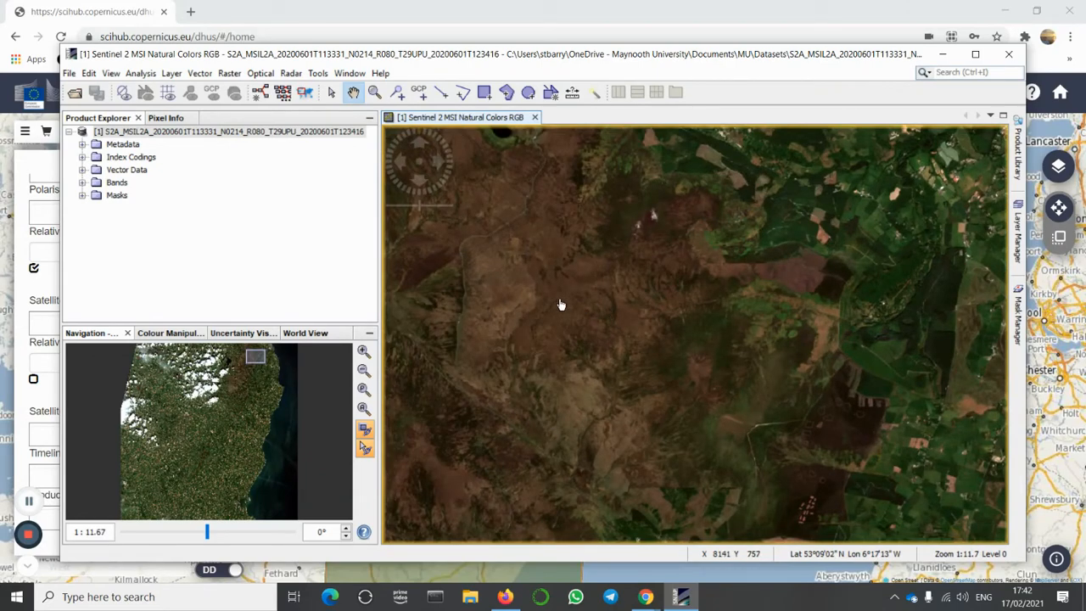
pyautogui.scroll(1, 614, 269)
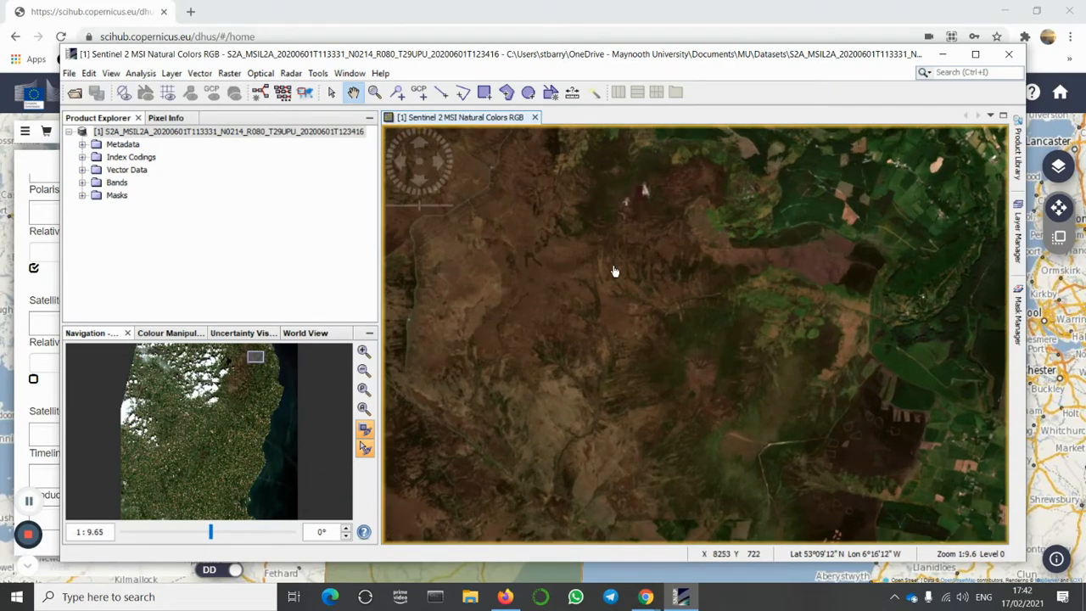
pyautogui.scroll(1, 628, 318)
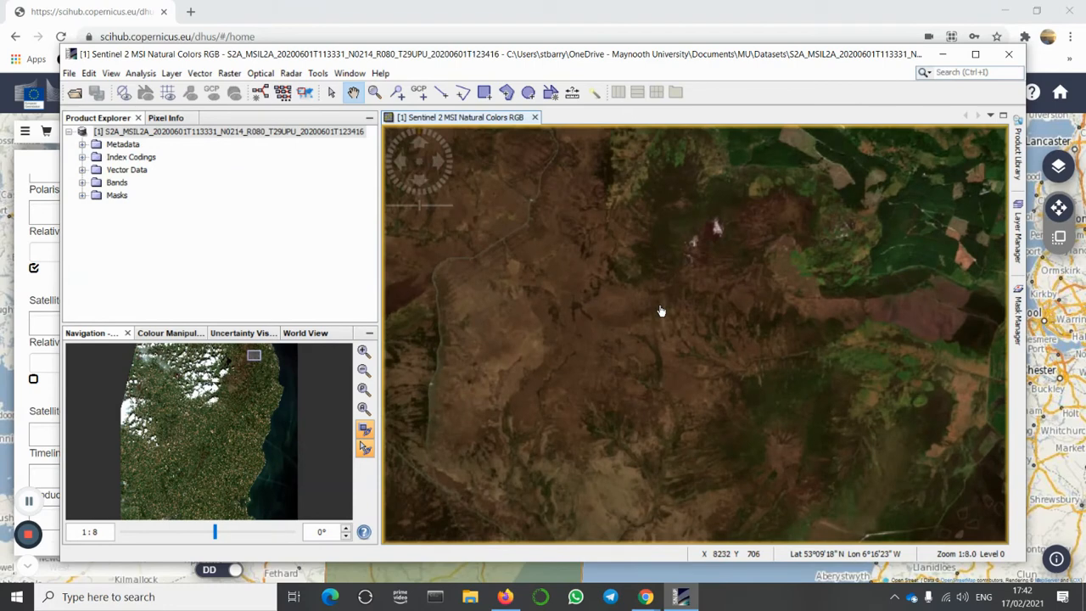
pyautogui.scroll(3, 640, 293)
pyautogui.moveTo(603, 368); pyautogui.dragTo(630, 342)
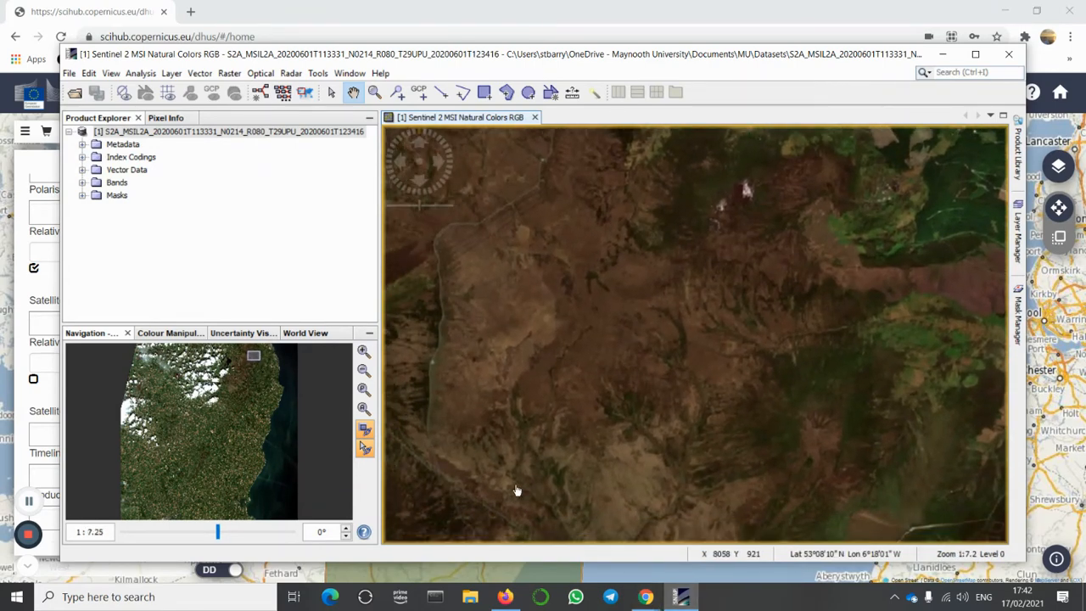